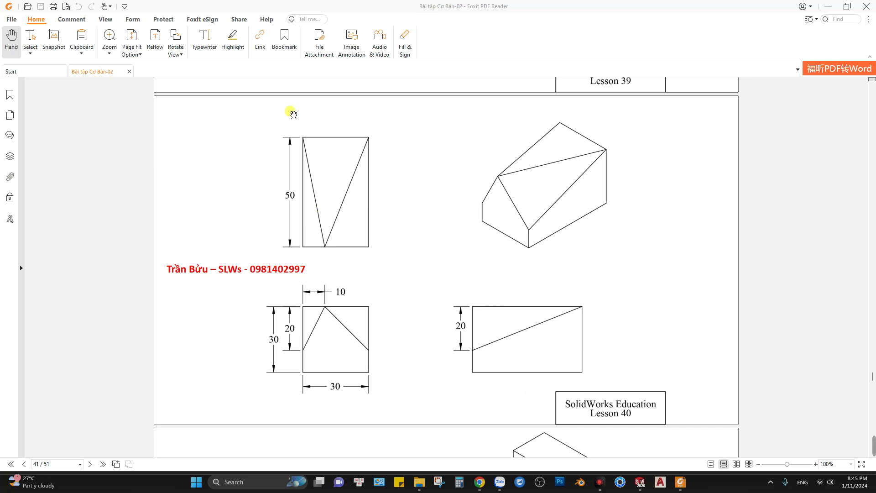
Switch from the Lesson 40 PDF in Foxit to the SOLIDWORKS 2020 window
left_click(639, 483)
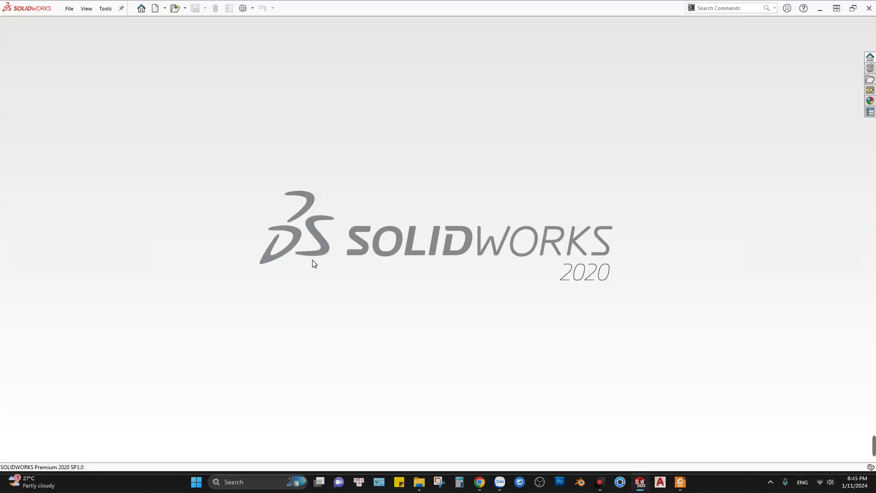
Start a new part and sketch a corner rectangle from the origin on the Front Plane
left_click(69, 8)
left_click(480, 332)
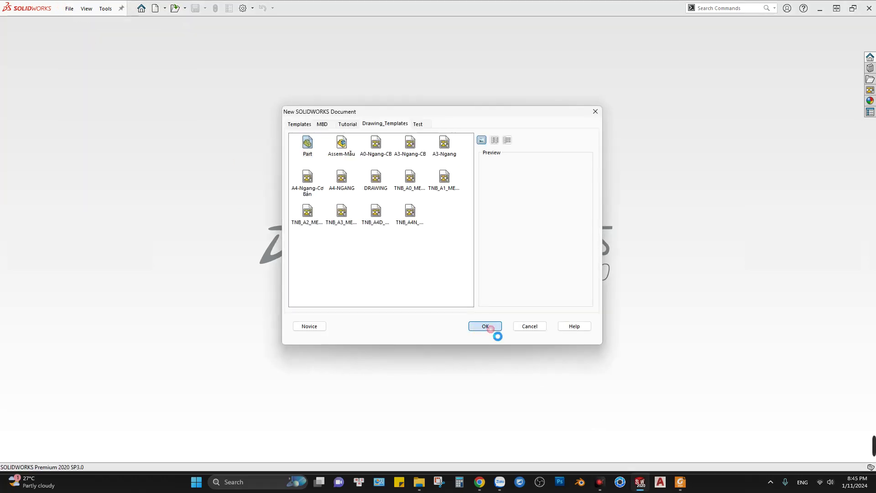
right_click(484, 173)
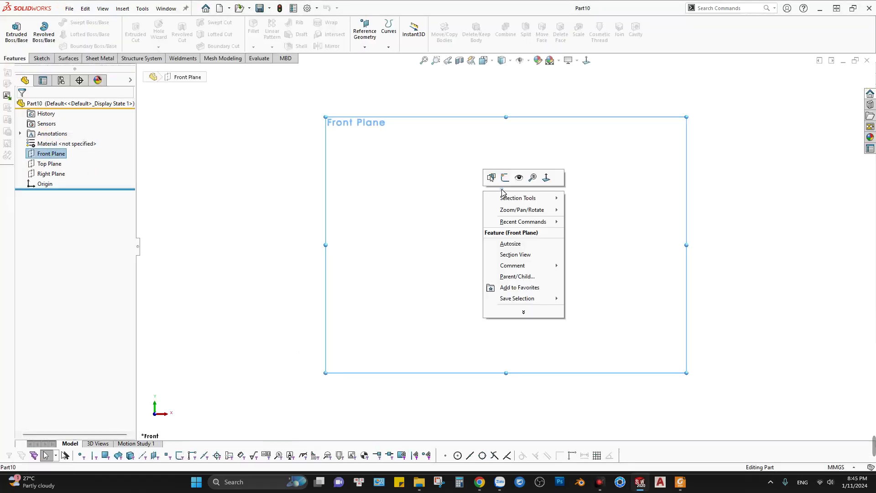
left_click(504, 179)
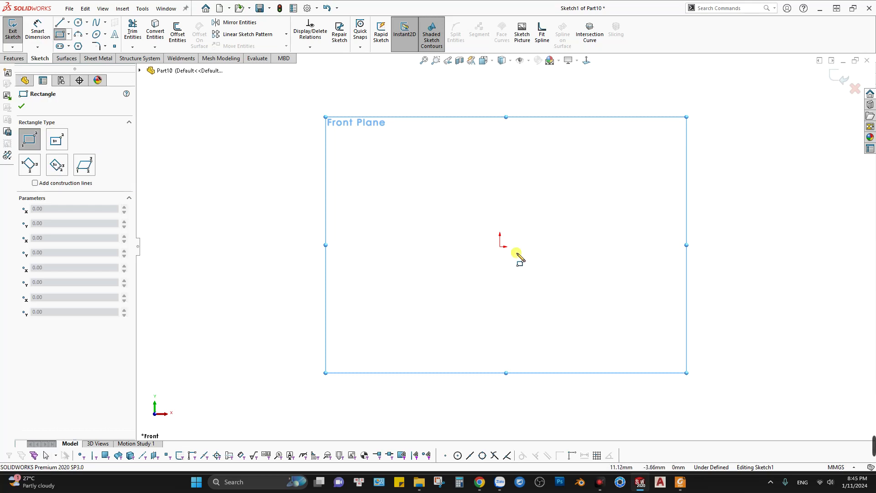
left_click(499, 246)
left_click(628, 96)
scroll(578, 276, "up", 3)
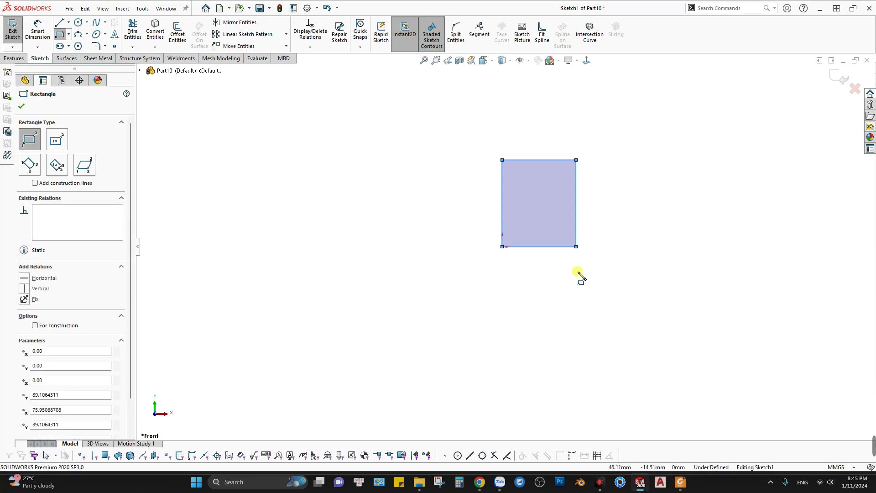
left_click(679, 484)
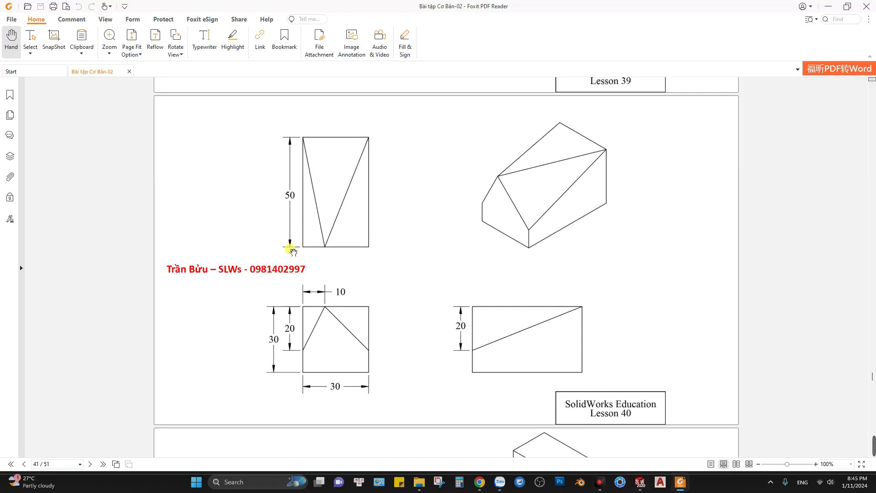
key("alt+Tab")
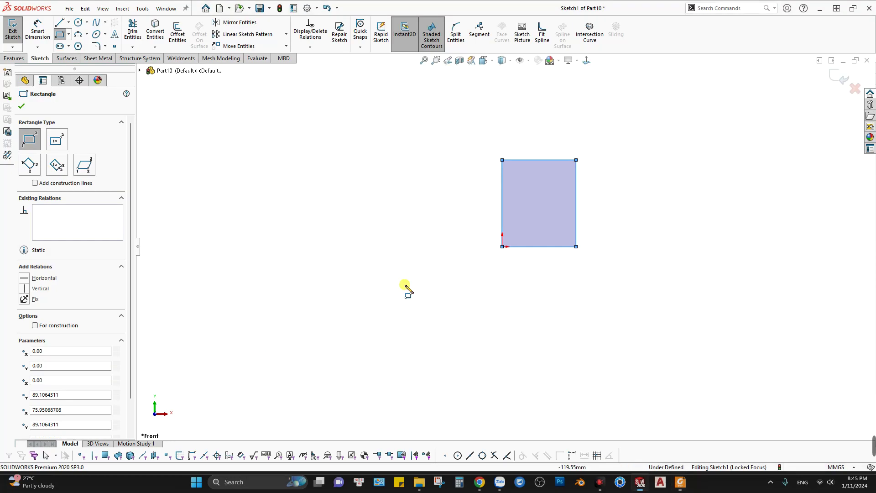
Dimension the rectangle 30 mm wide by 50 mm tall and begin extruding it
key("Escape")
key("d")
left_click(525, 247)
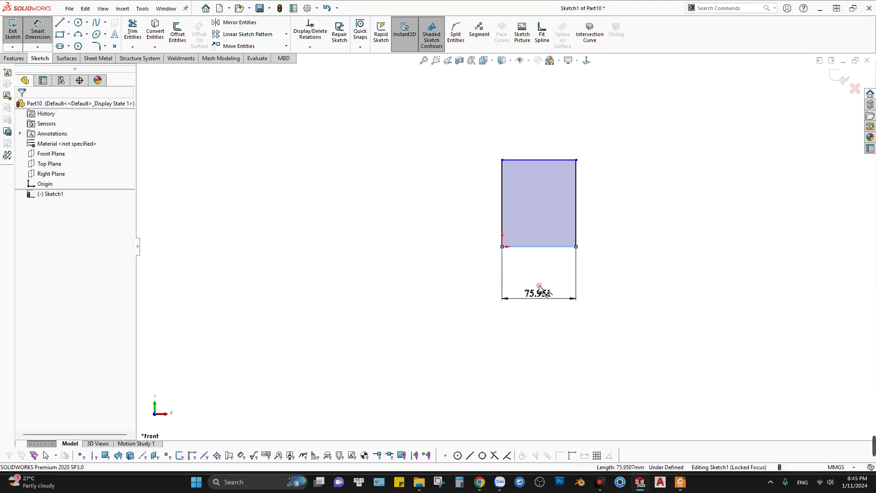
left_click(537, 295)
type("30")
key("Return")
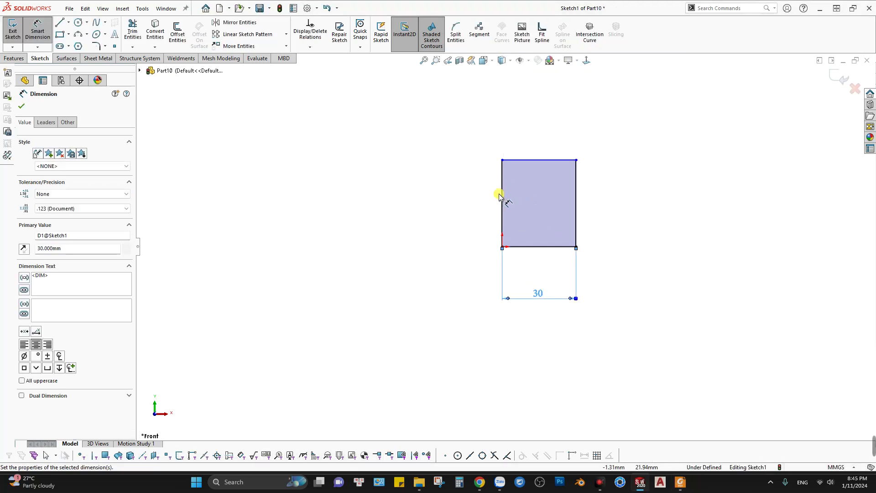
left_click(502, 196)
left_click(426, 222)
type("50")
key("Return")
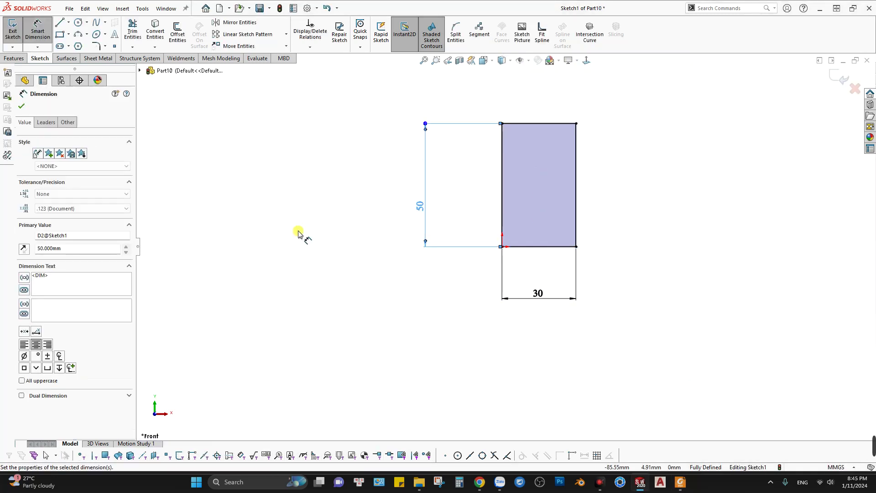
left_click(14, 58)
left_click(16, 33)
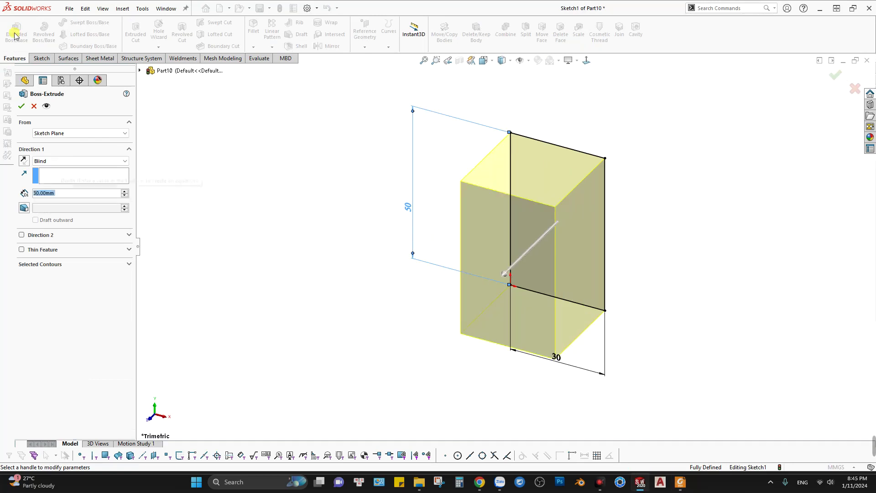
Extrude the rectangle 30 mm into a solid block and recheck the Lesson 40 drawing
type("30")
key("Return")
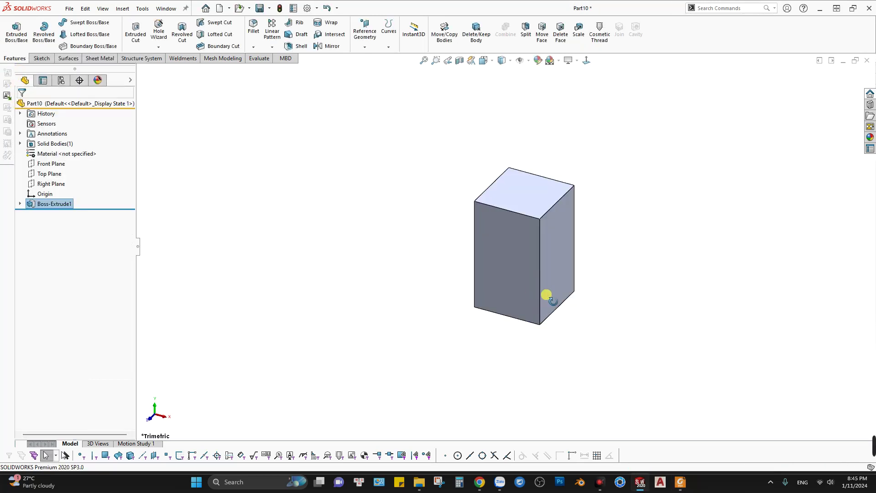
mouse_move(547, 297)
middle_mouse_down()
mouse_move(579, 135)
mouse_move(623, 97)
mouse_move(597, 119)
middle_mouse_up()
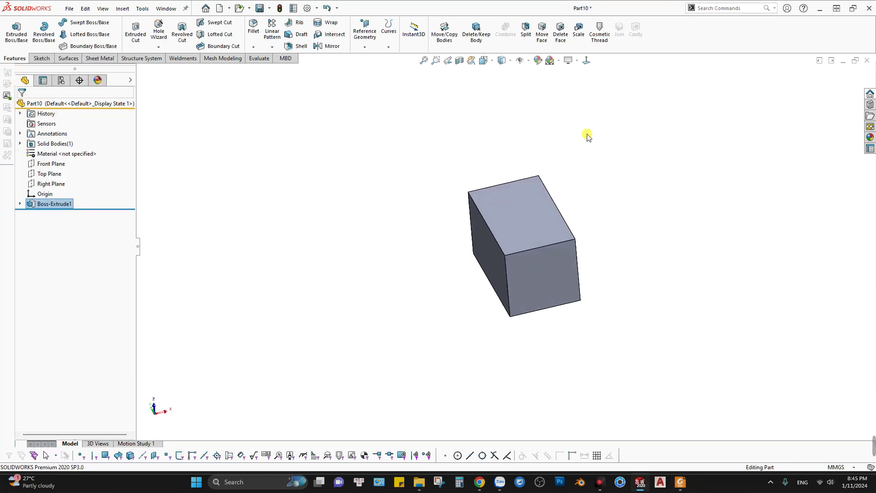
key("alt+Tab")
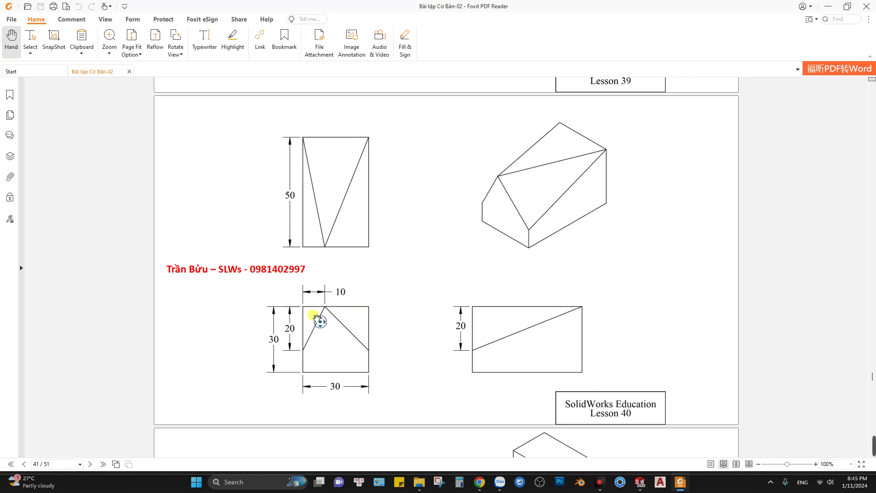
left_click_drag(313, 320, 346, 340)
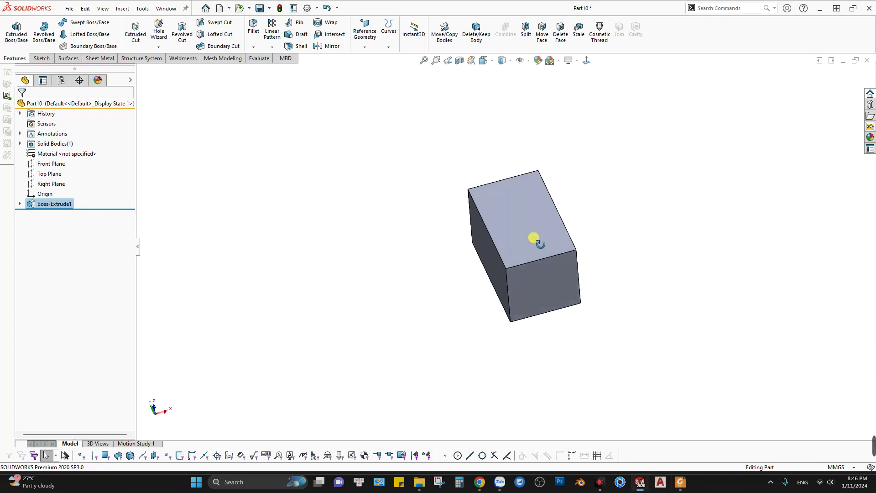
On the block's top face, sketch two lines meeting at a point on the front edge
right_click(518, 218)
left_click(538, 204)
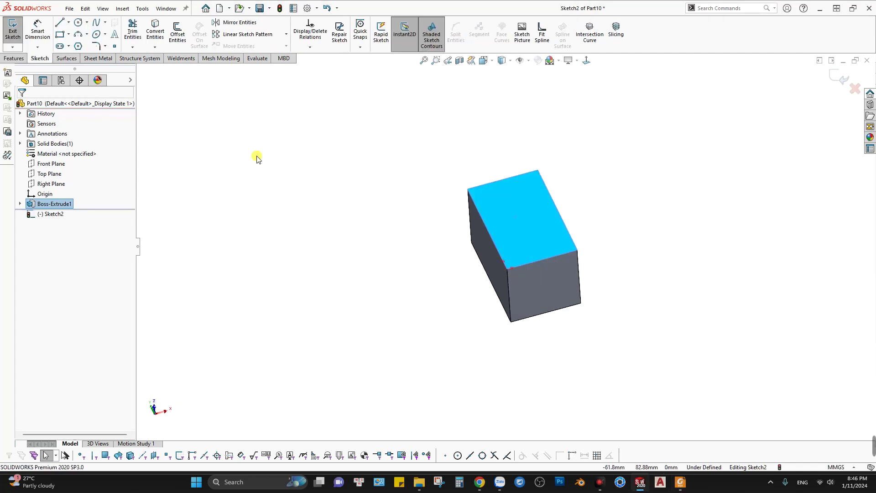
left_click(60, 23)
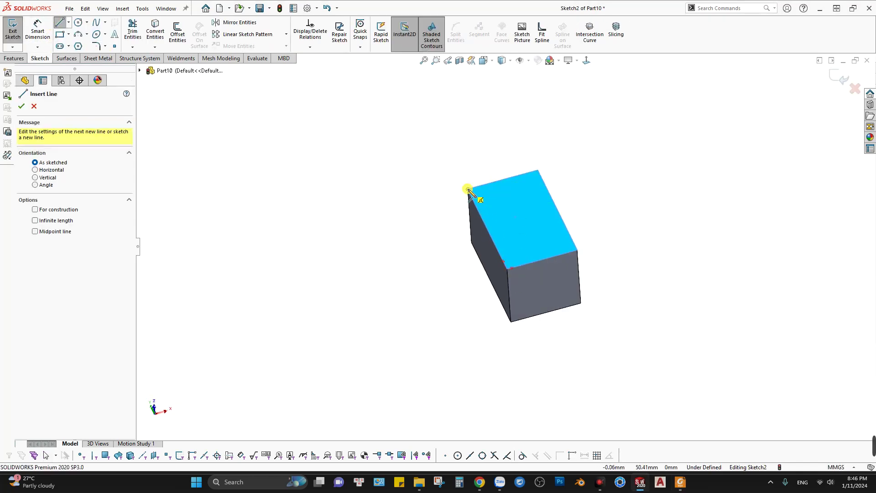
left_click(468, 189)
left_click(524, 264)
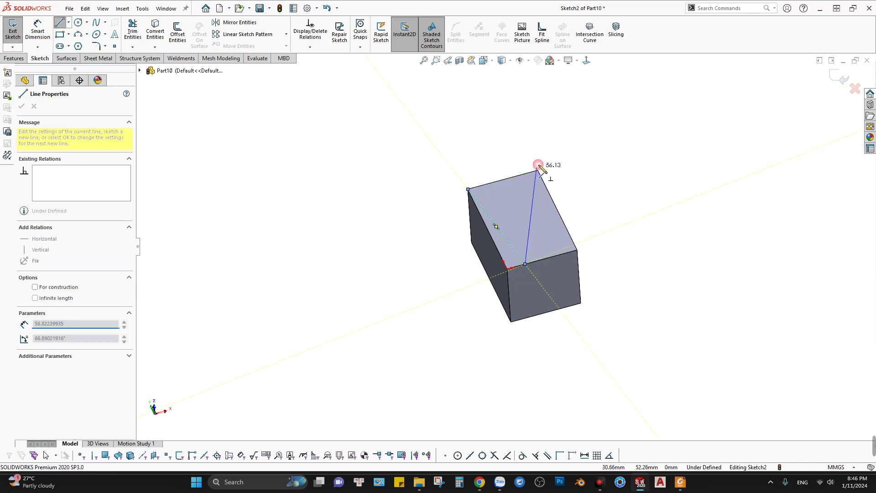
left_click(538, 170)
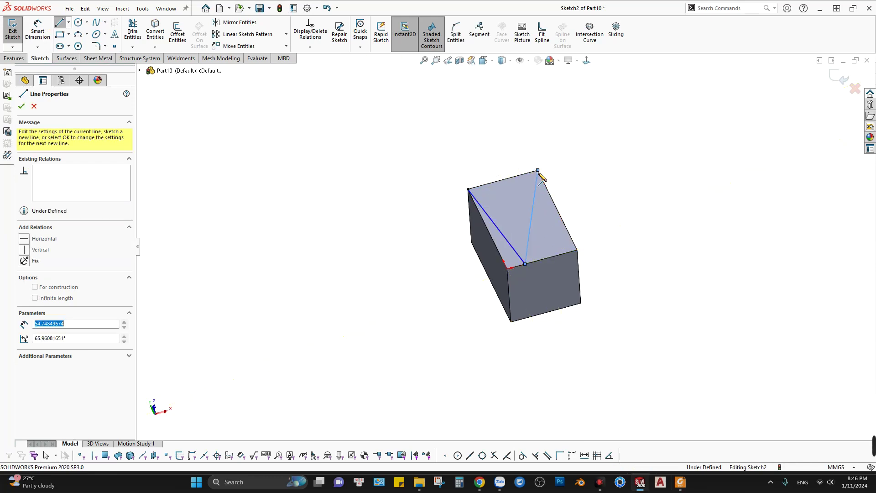
key("Escape")
middle_click_drag(539, 176, 514, 303)
Dimension the lines' meeting point 10 mm along the front edge and exit the sketch
key("d")
left_click(507, 265)
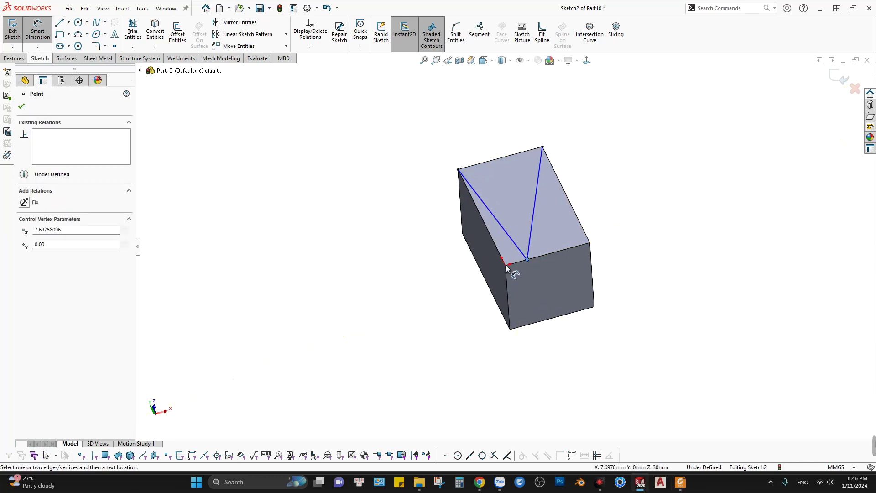
left_click(435, 280)
type("10")
key("Return")
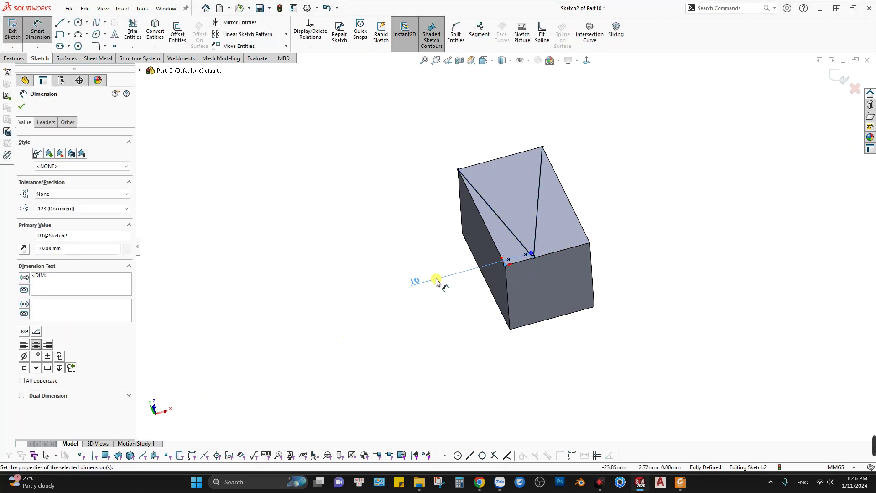
key("alt+Tab")
key("alt+Tab")
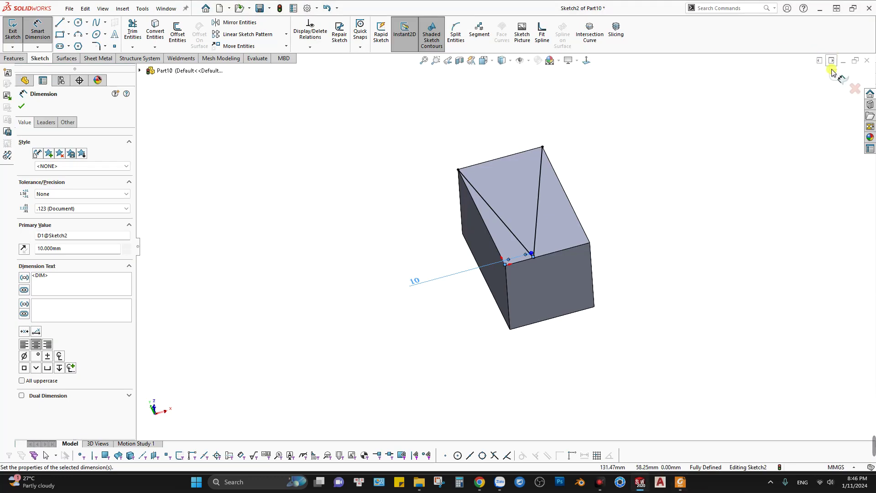
left_click(835, 69)
middle_click_drag(635, 319, 517, 246)
Discard an accidental first sketch and open Sketch4 on the block's front face
right_click(517, 246)
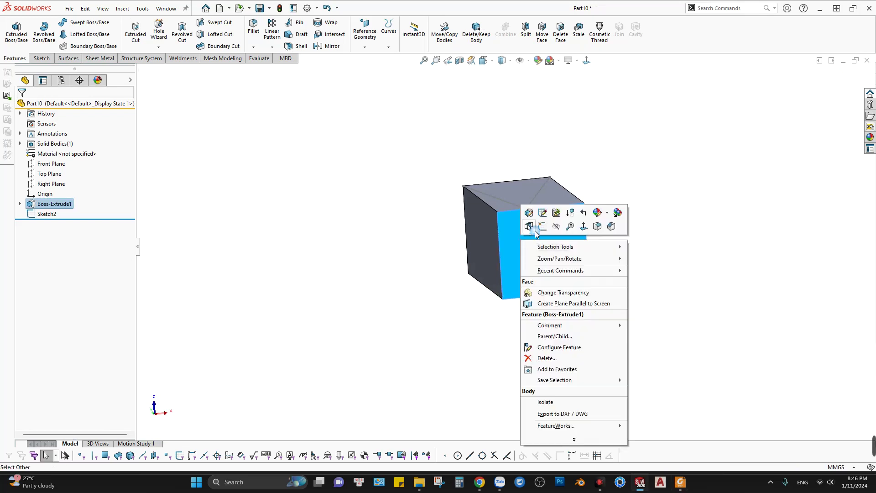
left_click(529, 226)
scroll(508, 219, "down", 1)
left_click(855, 88)
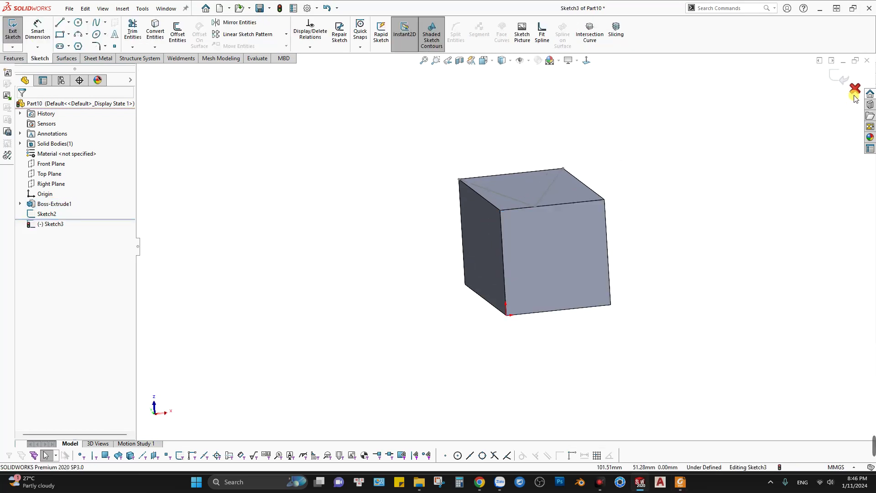
right_click(546, 193)
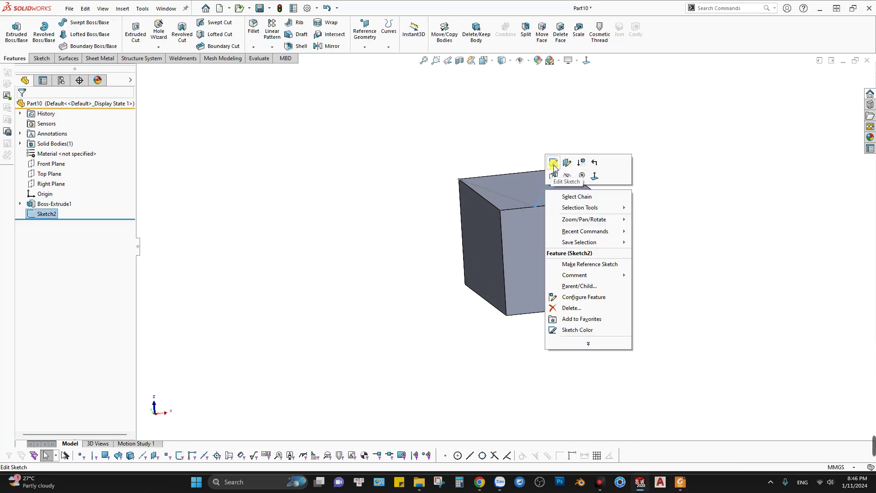
left_click(712, 194)
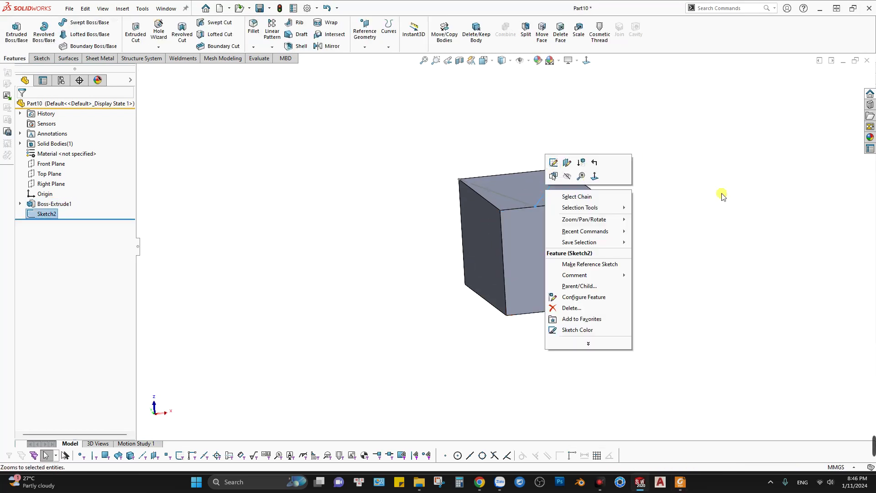
right_click(524, 226)
left_click(549, 215)
key("alt+Tab")
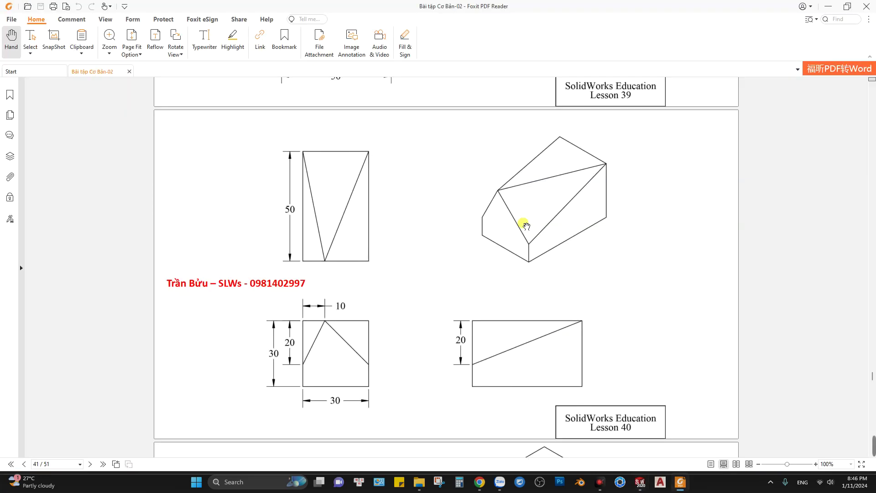
key("alt+Tab")
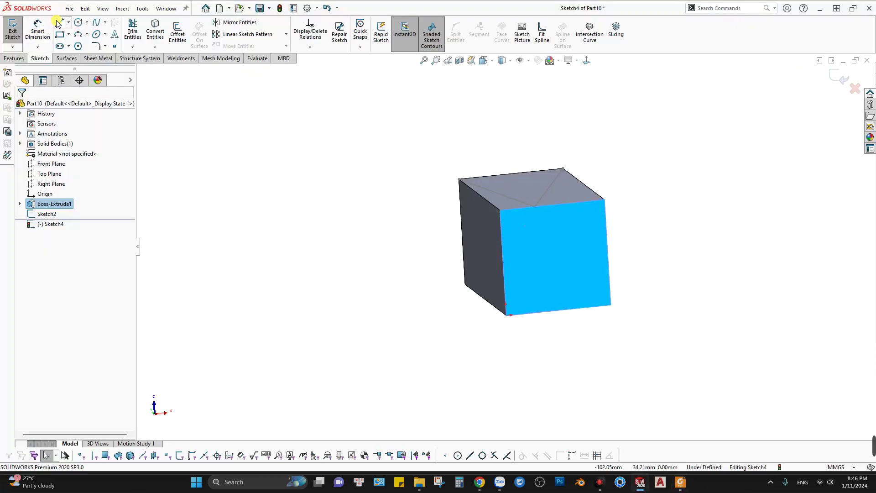
Draw a triangle with Line at the front face's top-left corner
left_click(60, 23)
left_click(500, 210)
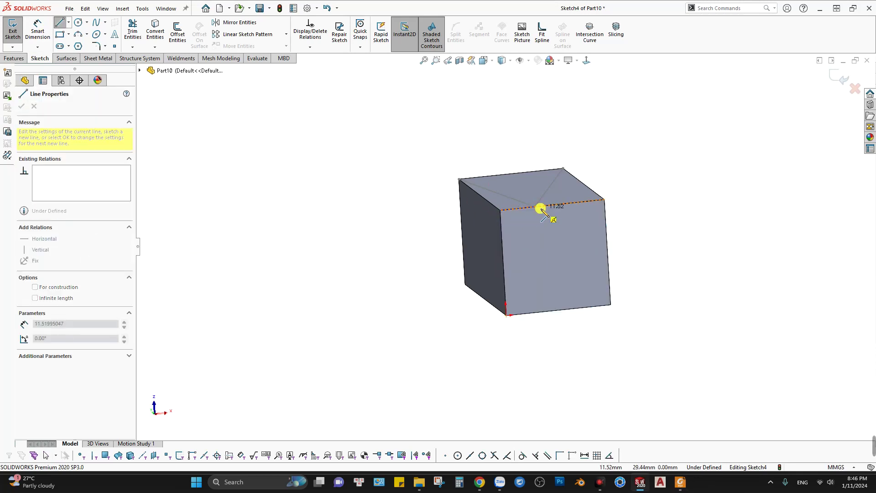
left_click(534, 206)
left_click(504, 255)
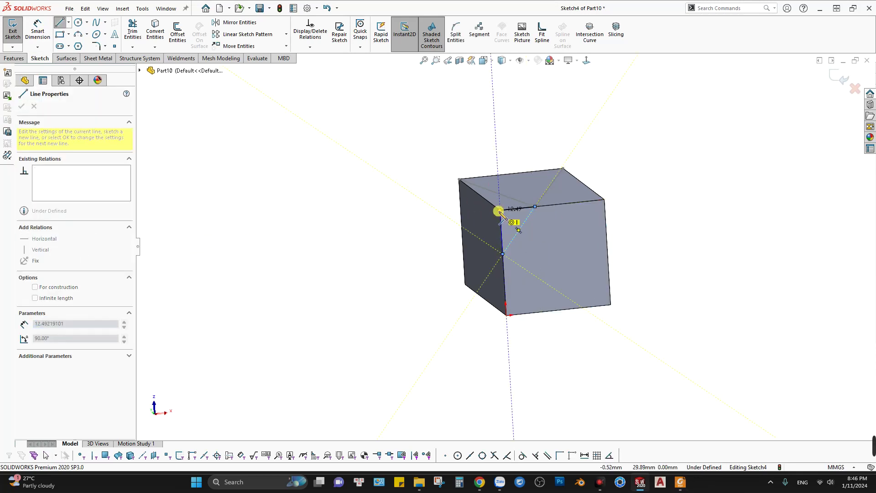
key("Escape")
Dimension the triangle's left side 20 mm and start an Extruded Cut from it
key("d")
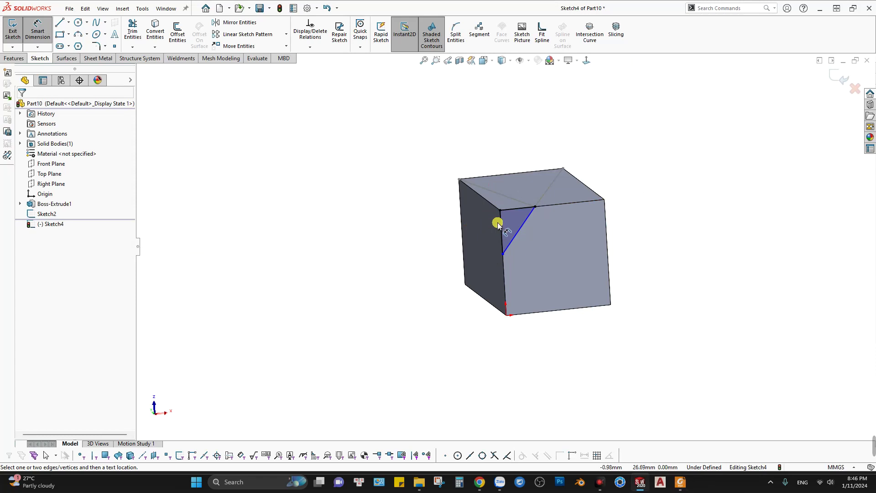
left_click(497, 224)
left_click(405, 238)
type("20")
key("Return")
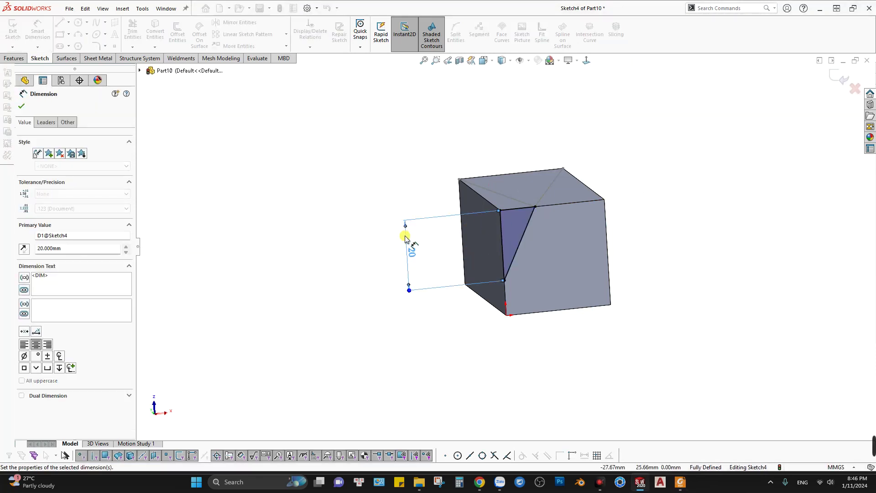
left_click(18, 59)
left_click(136, 32)
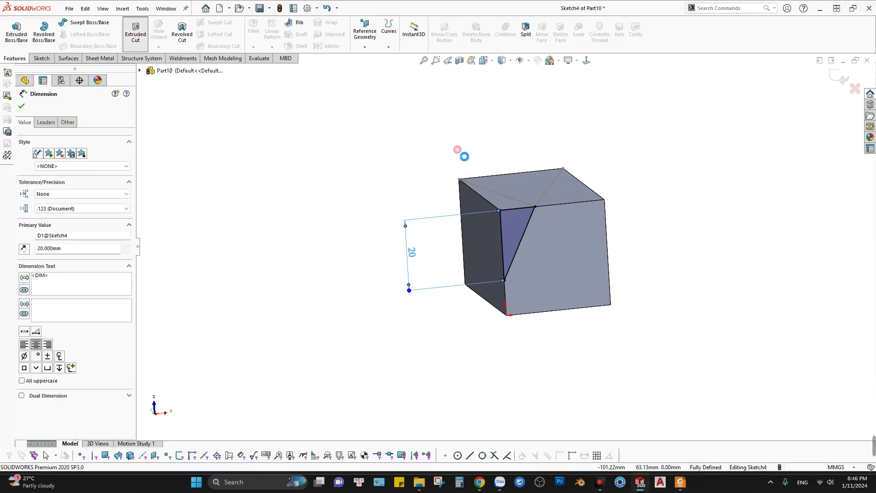
left_click(50, 161)
Cut through all along Sketch2's slanted line, creating Cut-Extrude1, then recheck the drawing
left_click(54, 175)
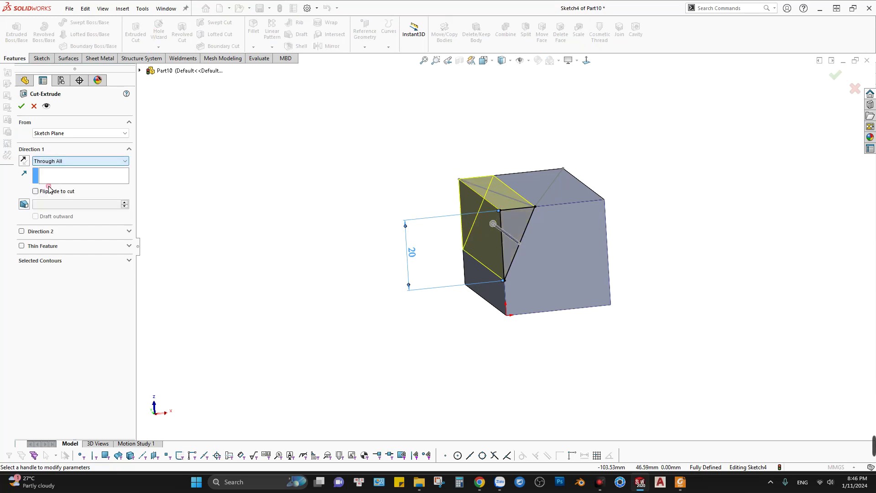
left_click(491, 191)
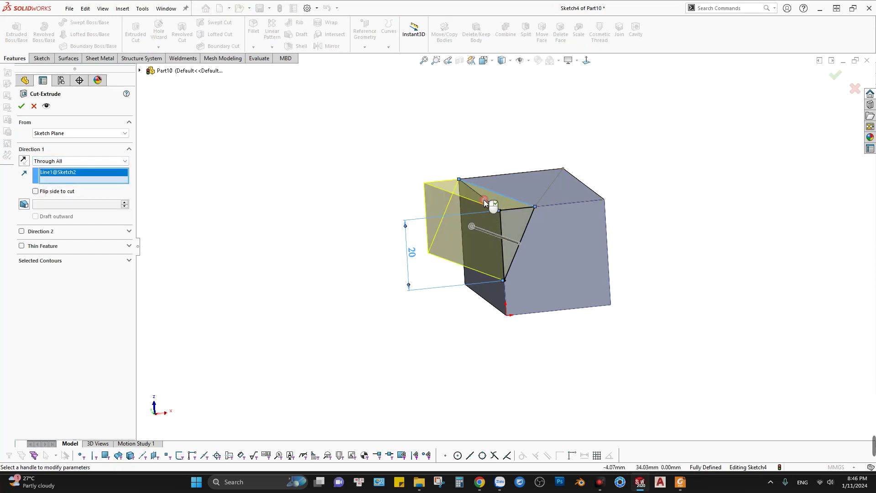
middle_click_drag(491, 195, 475, 240)
left_click(21, 106)
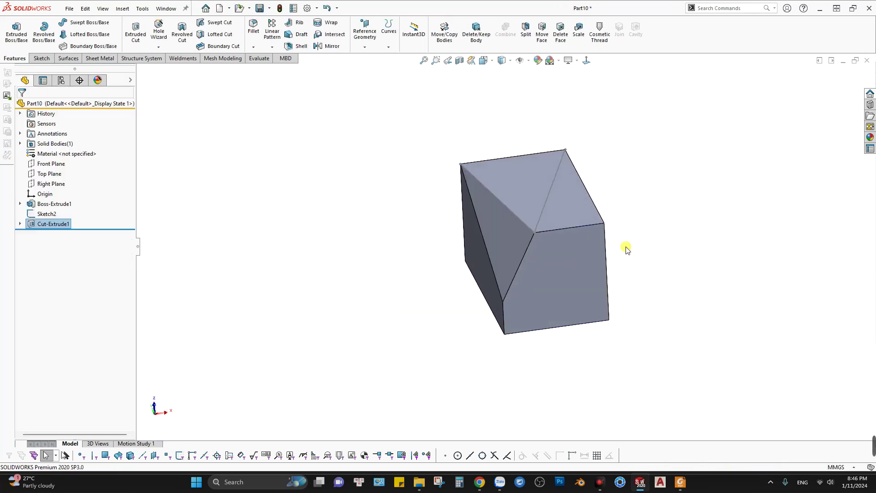
mouse_move(625, 246)
middle_mouse_down()
mouse_move(674, 179)
mouse_move(634, 226)
middle_mouse_up()
key("alt+Tab")
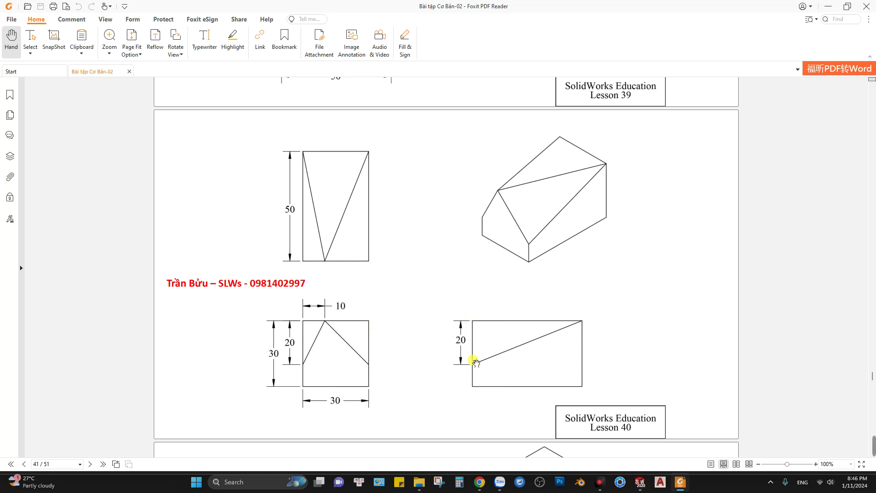
In a new front-face sketch, draw a triangle at the top-right corner
key("alt+Tab")
right_click(499, 248)
left_click(511, 235)
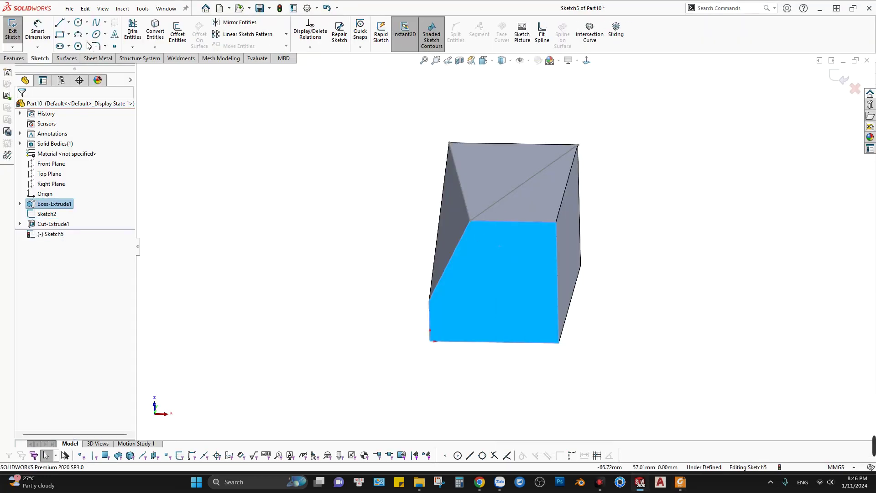
left_click(61, 23)
left_click(470, 221)
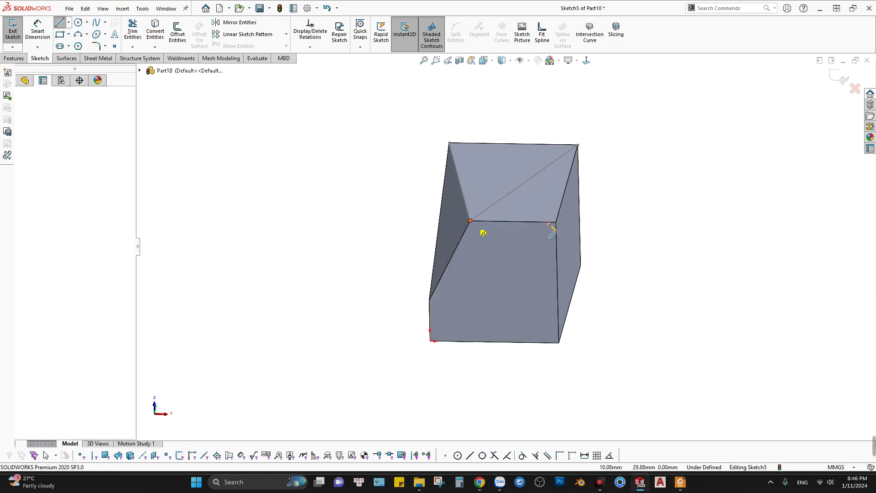
left_click(555, 222)
left_click(557, 274)
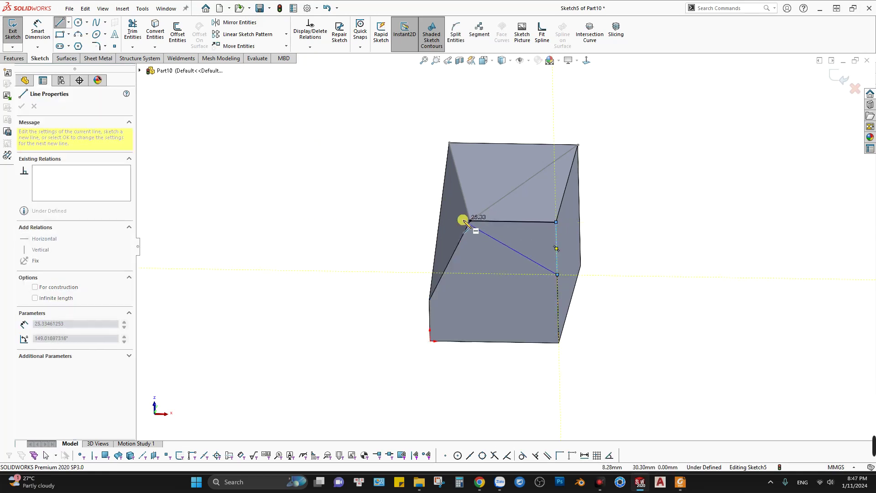
left_click(470, 221)
Dimension the triangle's vertical side 20 mm and set up a Through All Extruded Cut
right_click_drag(618, 274, 598, 207)
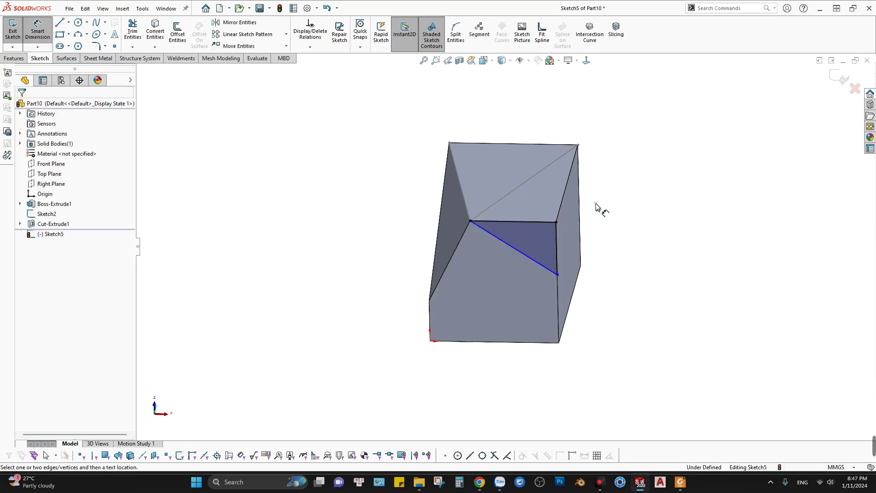
left_click(557, 237)
left_click(663, 251)
type("20")
key("Return")
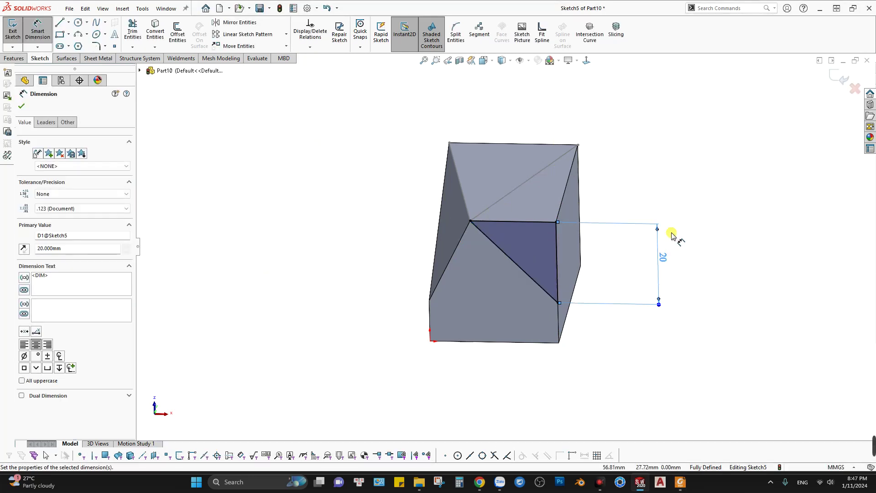
left_click(13, 59)
left_click(135, 36)
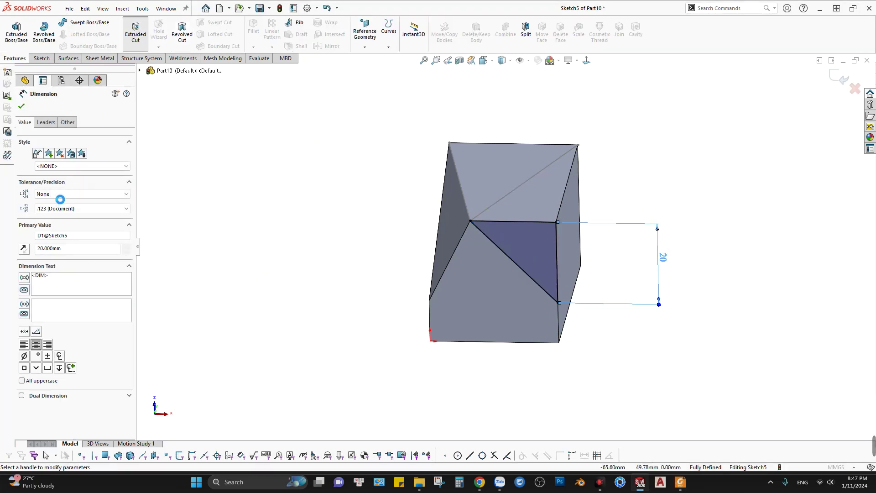
left_click(57, 162)
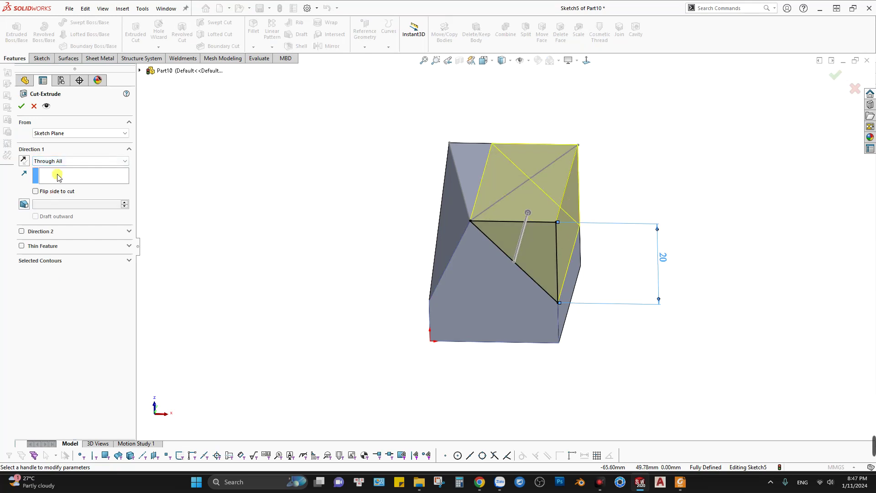
Finish Cut-Extrude2, orbit the prism to compare with Lesson 40, then open the browser
right_click(527, 183)
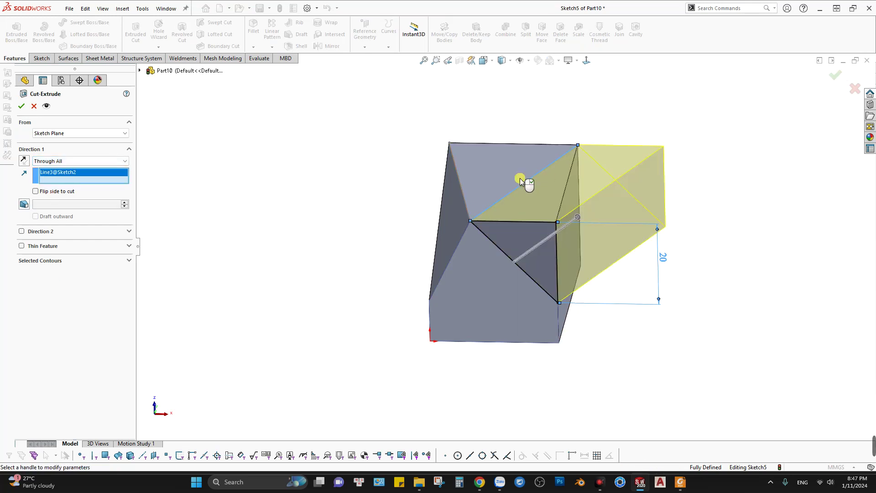
key("ctrl+7")
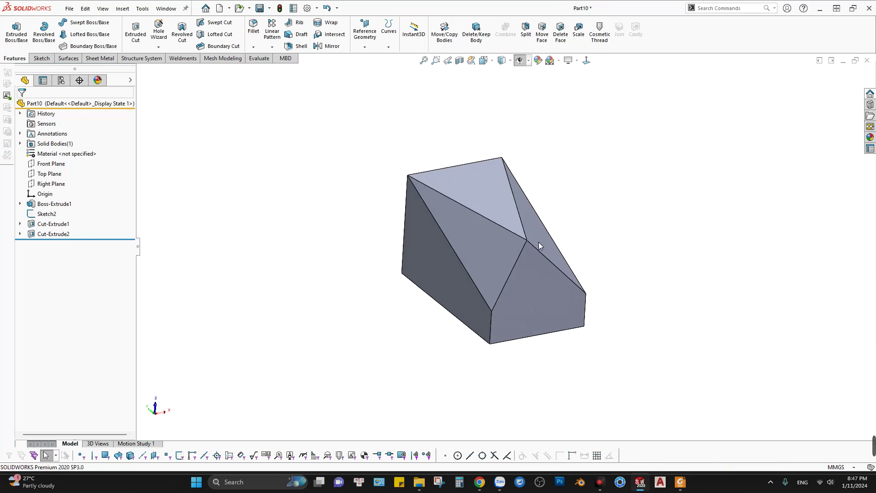
middle_click_drag(518, 64, 532, 272)
key("alt+Tab")
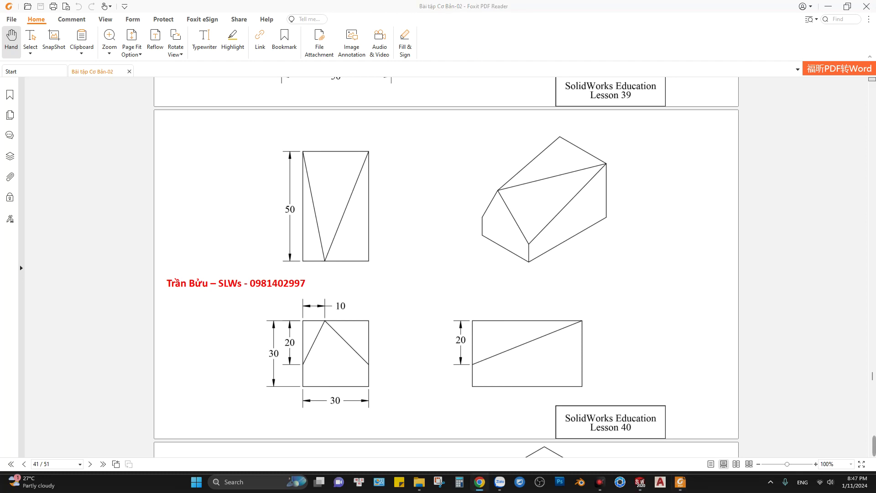
left_click(479, 482)
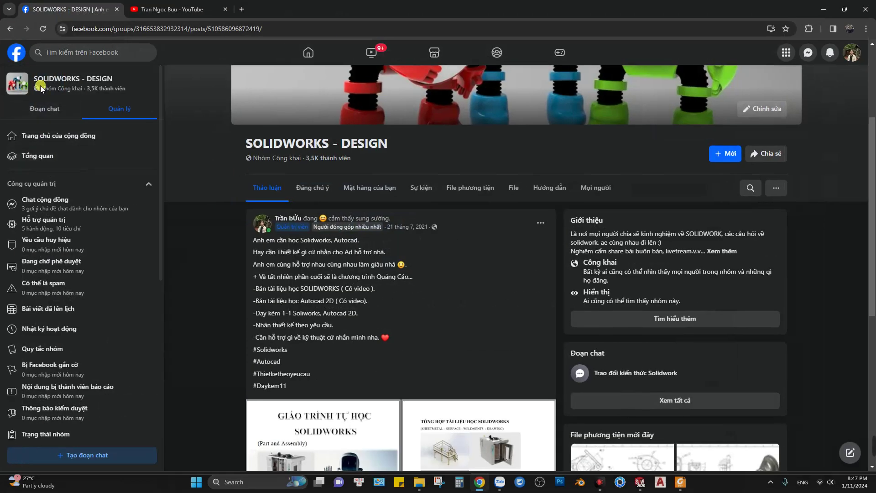
scroll(422, 311, "down", 3)
scroll(422, 312, "down", 1)
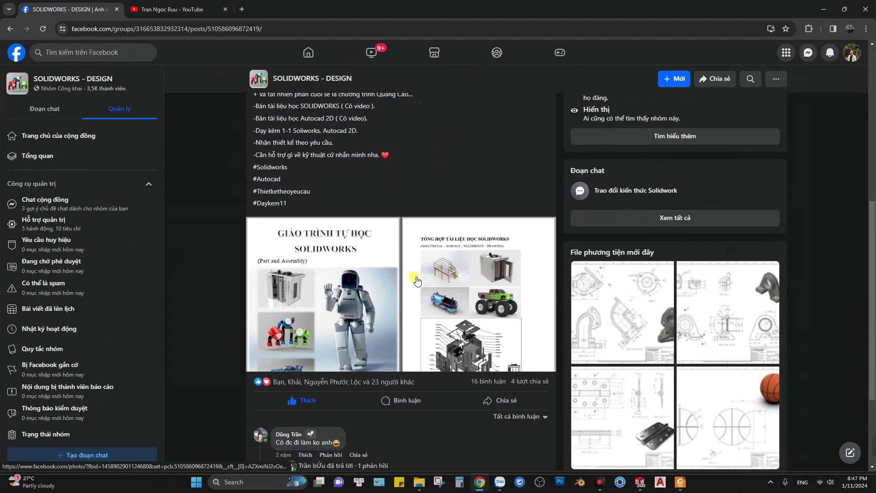
scroll(388, 292, "up", 3)
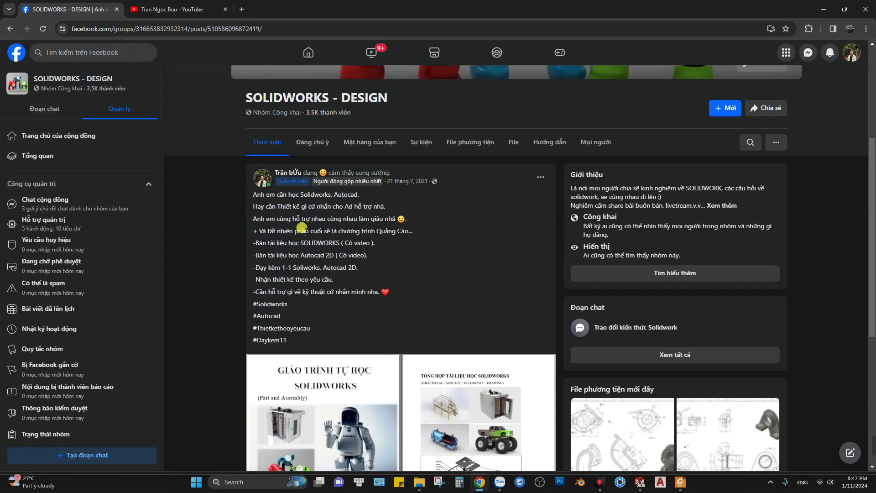
scroll(369, 232, "down", 2)
scroll(369, 232, "down", 4)
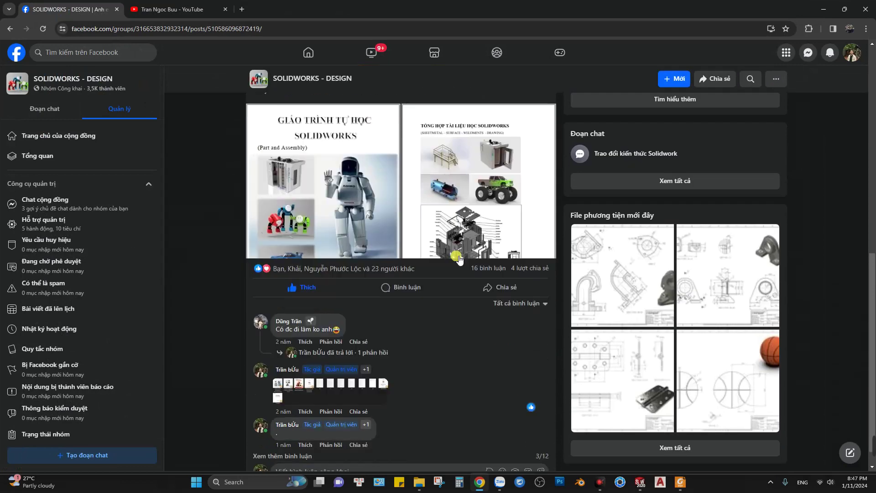
scroll(340, 273, "up", 6)
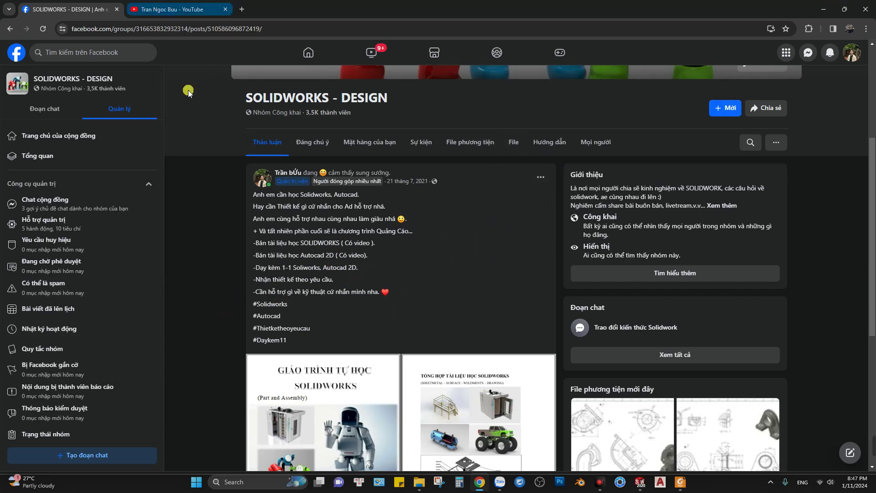
Browse the YouTube channel's SolidWorks exercise videos, then minimize Chrome to show the Lesson 40 PDF
left_click(175, 10)
scroll(456, 288, "down", 4)
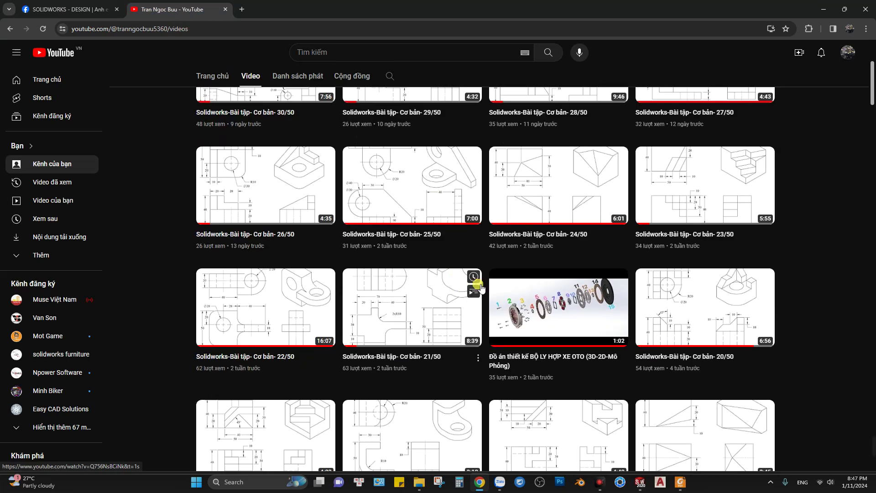
scroll(480, 287, "down", 5)
scroll(348, 285, "up", 5)
scroll(297, 143, "up", 3)
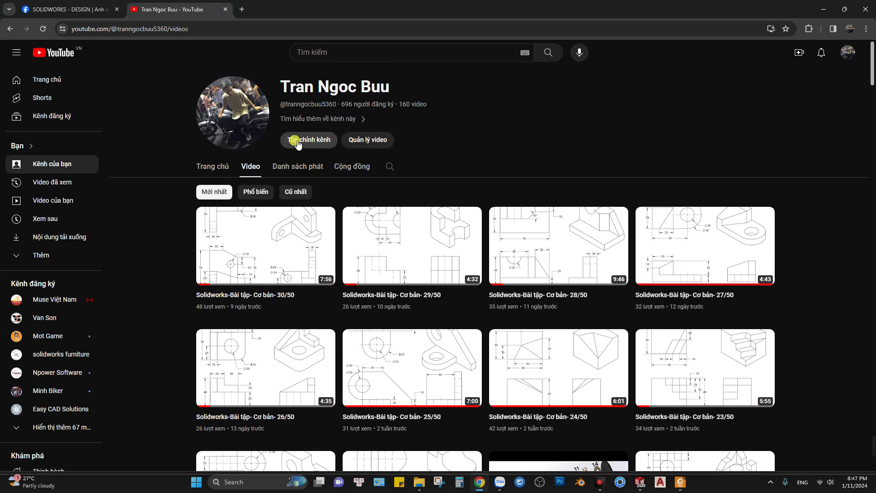
scroll(364, 292, "down", 1)
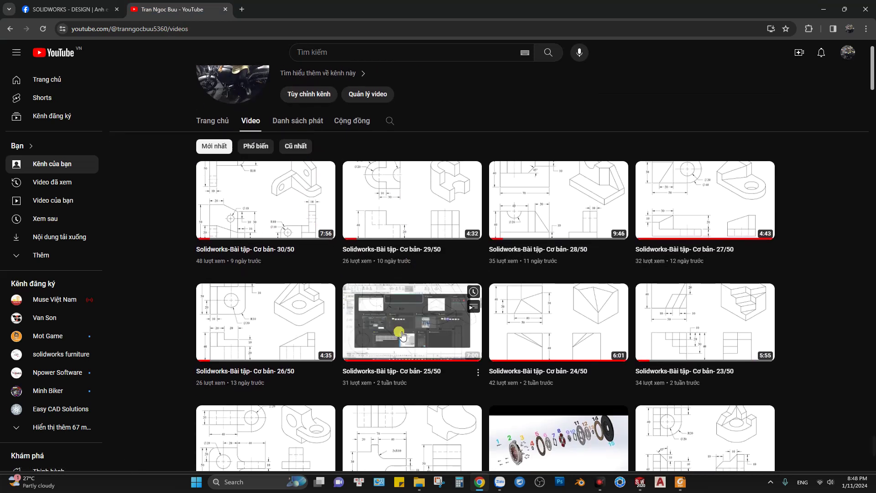
mouse_move(558, 322)
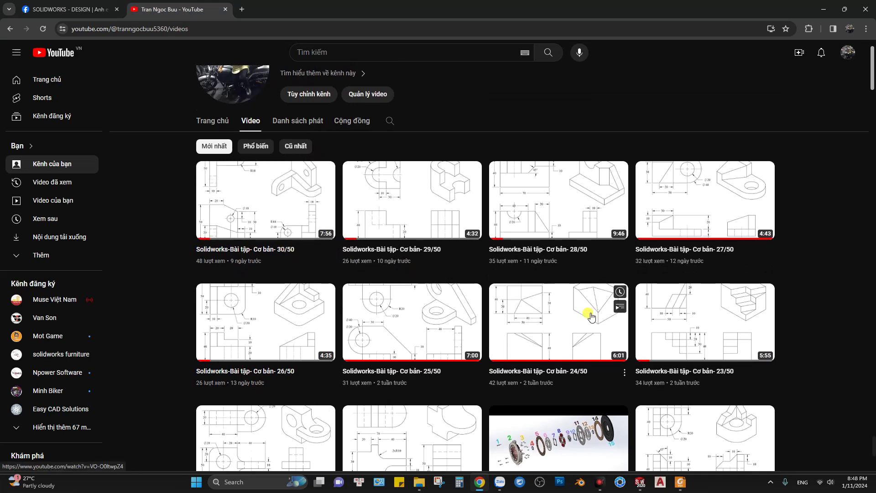
scroll(589, 315, "down", 8)
scroll(584, 314, "down", 5)
scroll(574, 313, "down", 3)
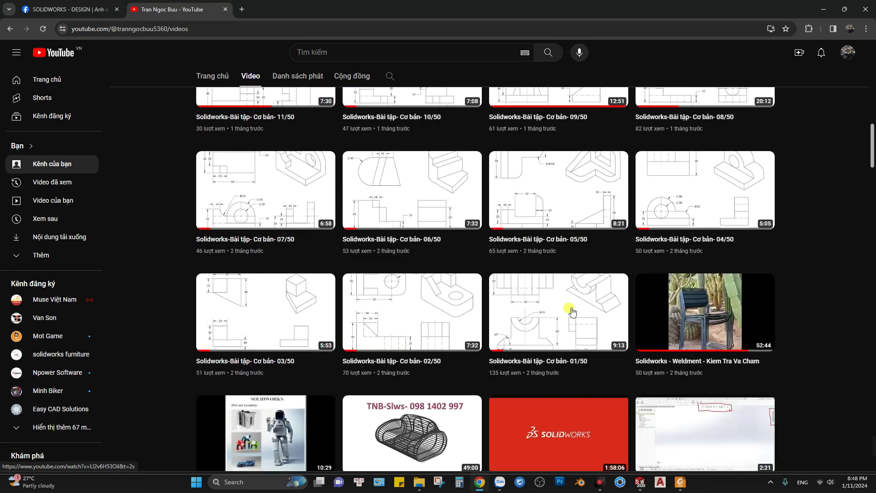
scroll(570, 308, "up", 2)
scroll(566, 301, "up", 5)
scroll(564, 299, "up", 3)
scroll(568, 283, "up", 2)
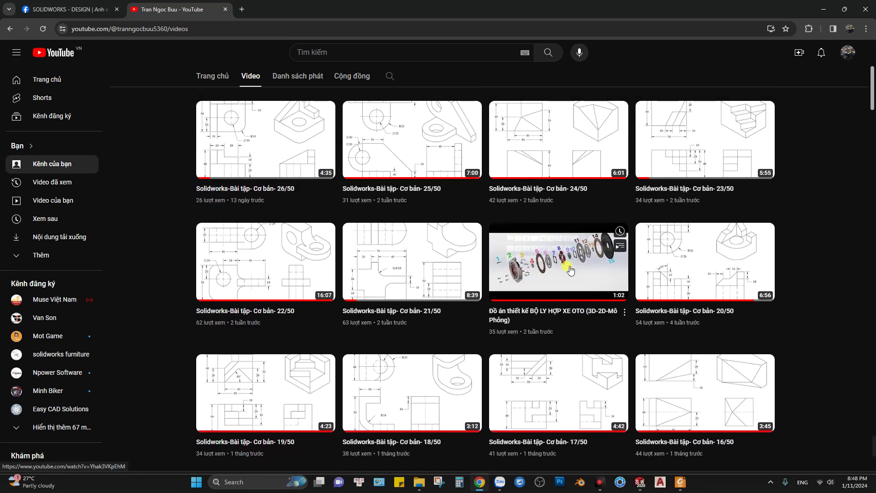
scroll(502, 296, "up", 5)
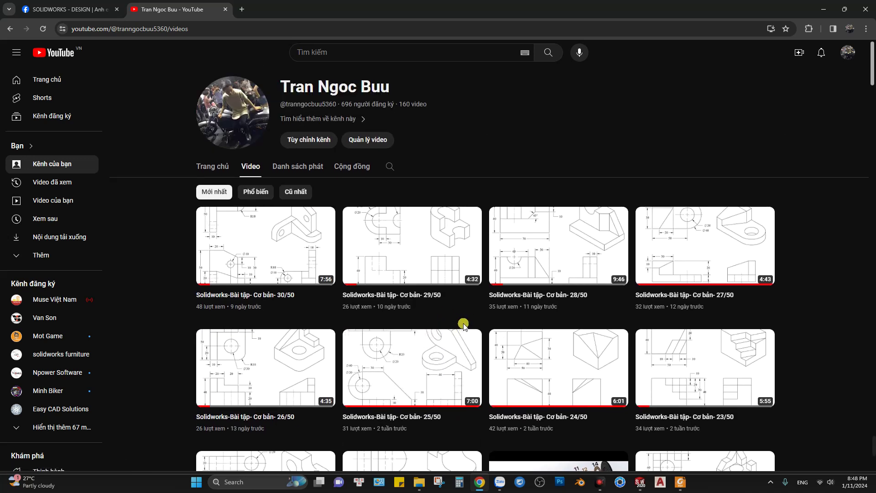
scroll(504, 338, "down", 1)
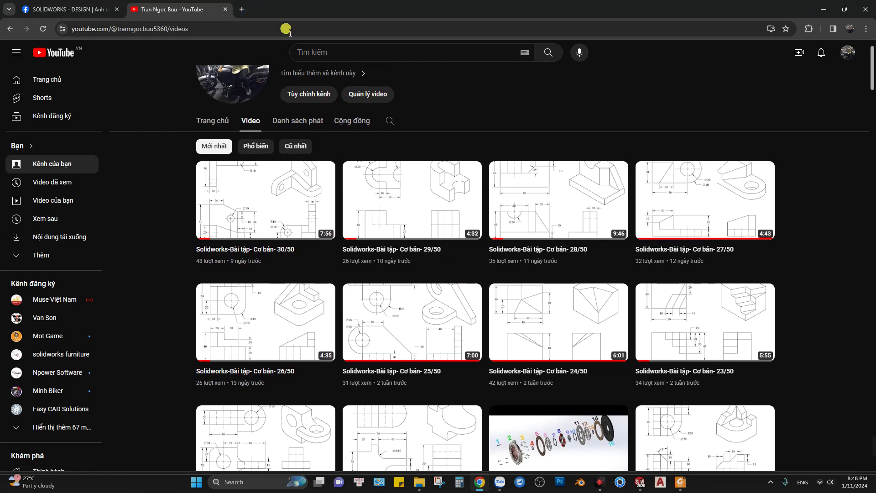
scroll(457, 278, "up", 1)
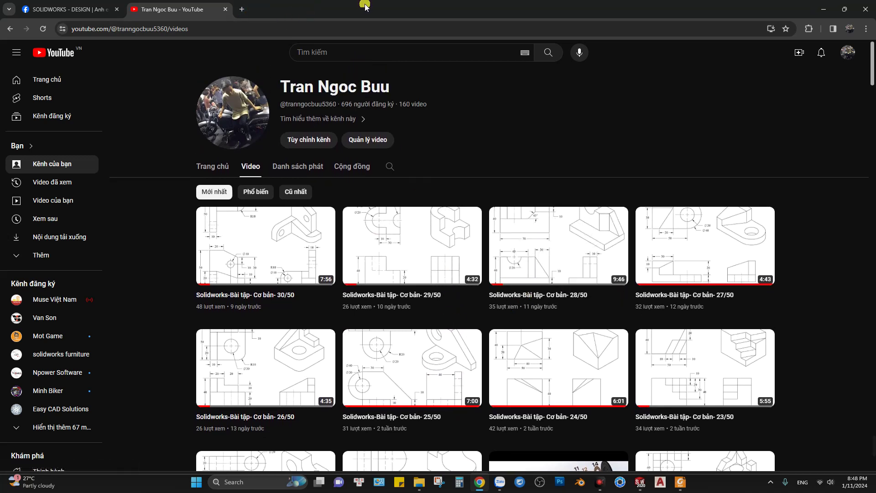
scroll(400, 275, "down", 5)
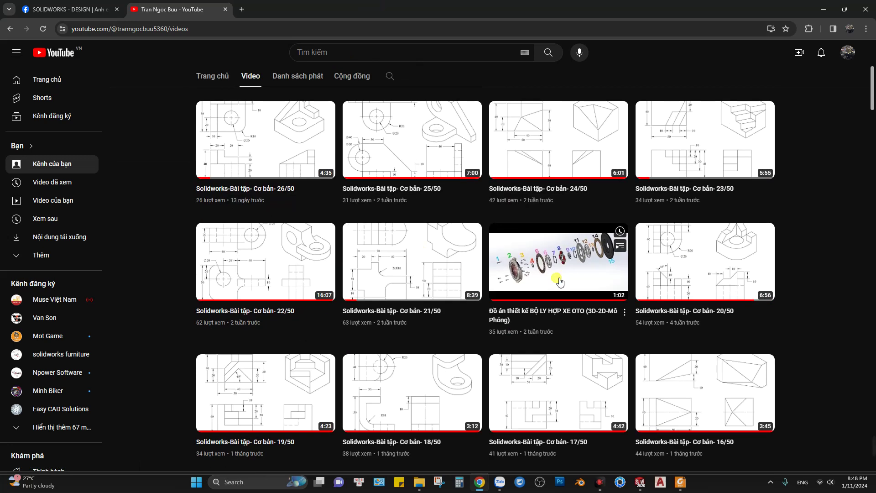
scroll(502, 292, "down", 5)
scroll(545, 306, "down", 3)
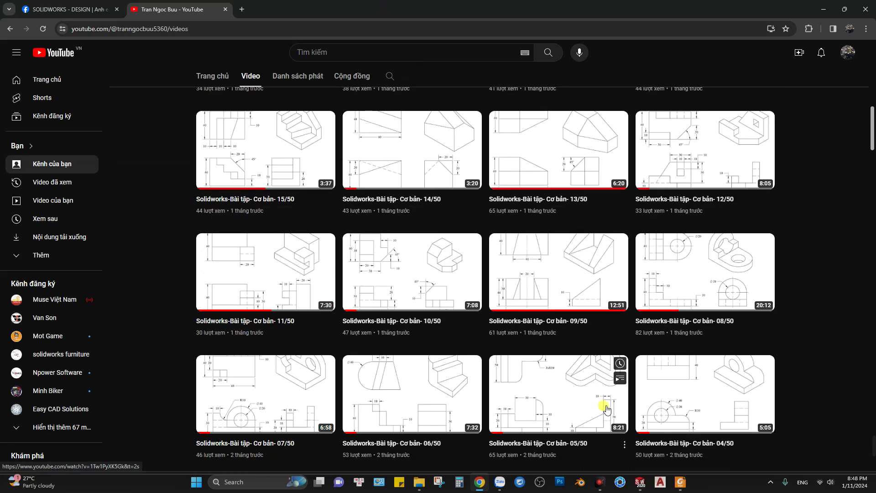
scroll(606, 410, "down", 3)
scroll(483, 405, "down", 5)
scroll(483, 404, "down", 4)
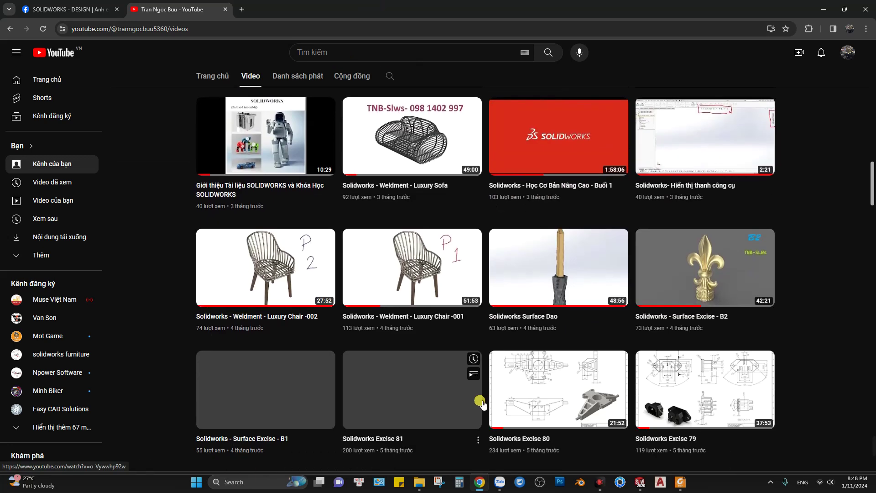
scroll(482, 404, "down", 3)
scroll(460, 419, "up", 3)
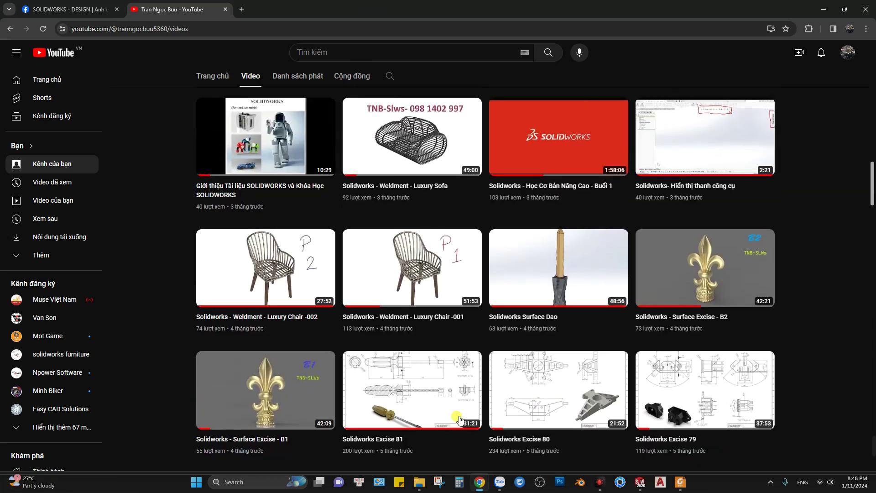
scroll(456, 417, "up", 5)
scroll(456, 416, "up", 5)
scroll(470, 413, "up", 5)
scroll(475, 412, "up", 1)
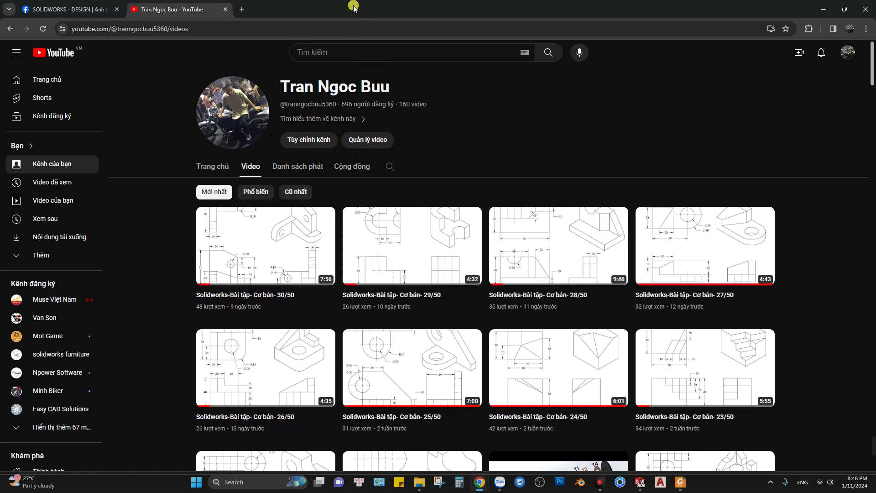
key("super+Down")
key("super+Down")
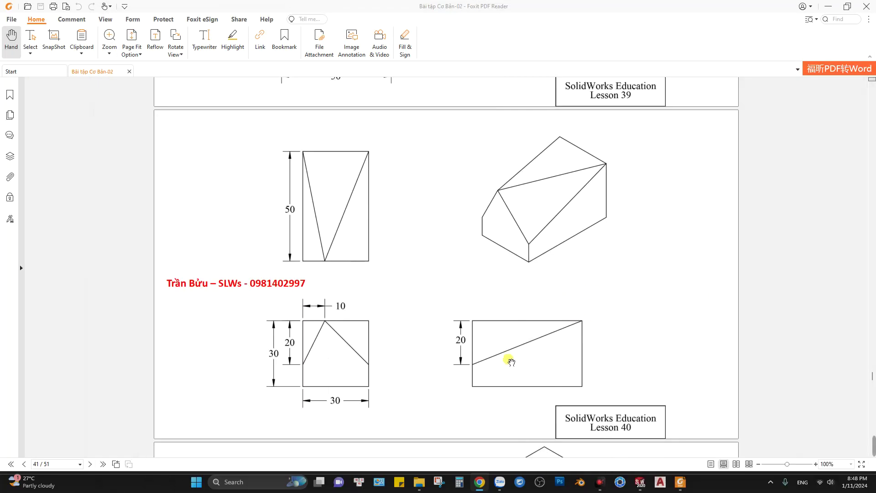